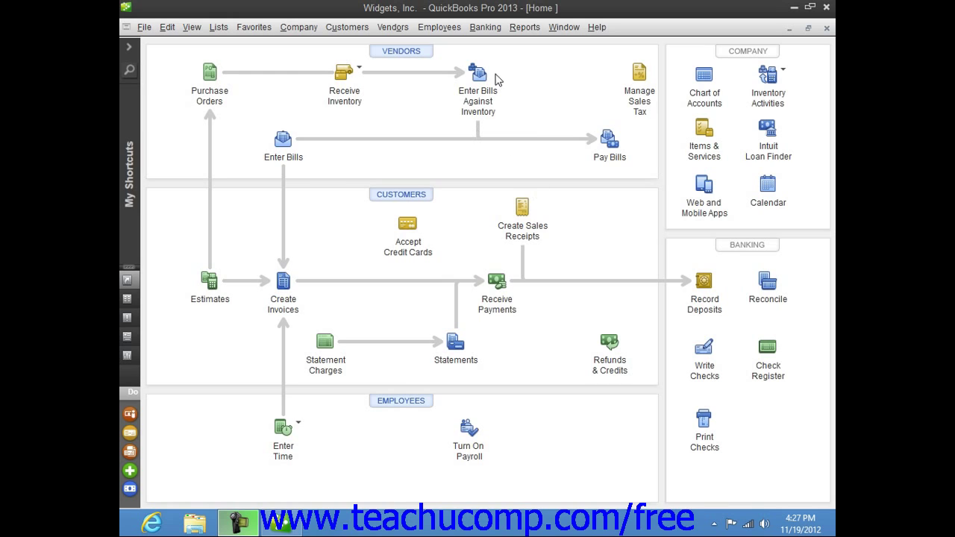
Bring up the Memorized Report List from the Reports menu.
click(525, 28)
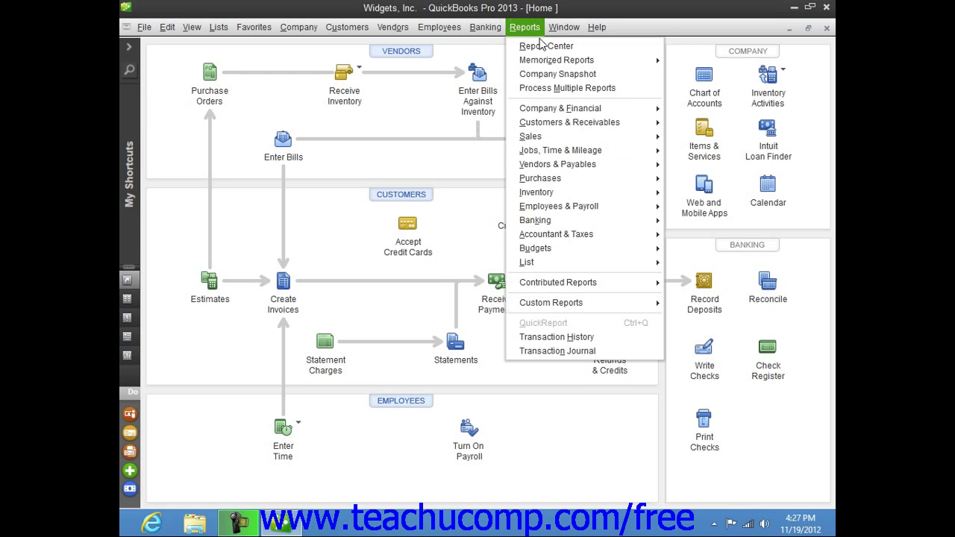
mouse_move(557, 60)
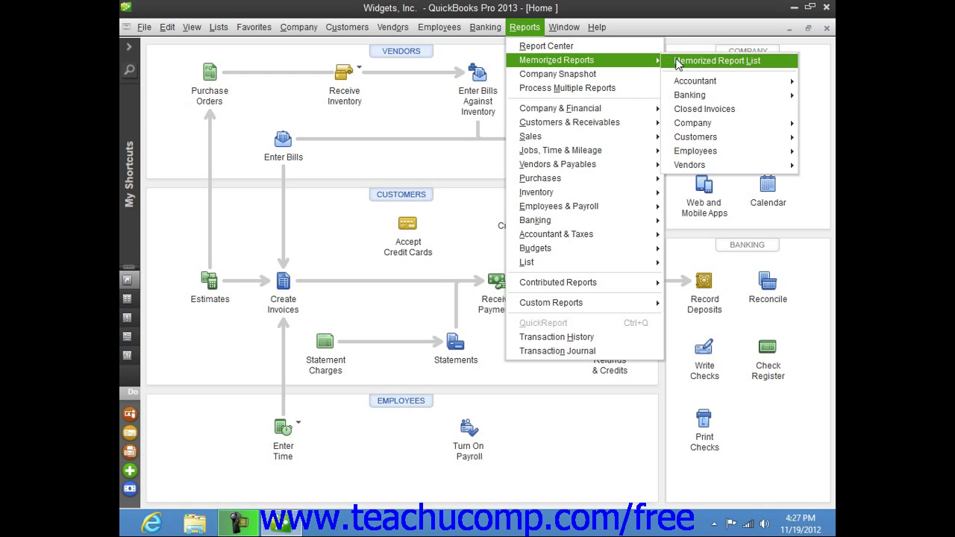
click(678, 63)
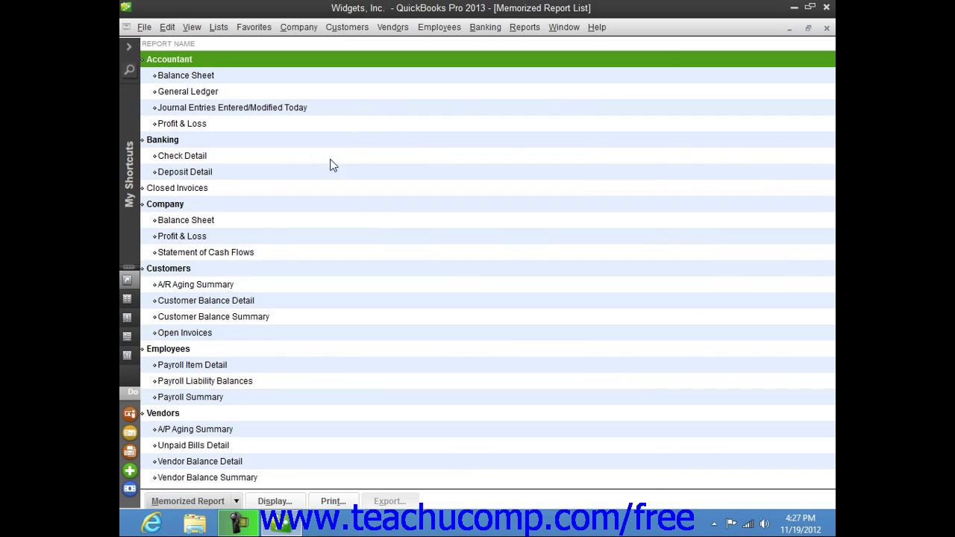
Create a new memorized report group named 'Year End'.
click(217, 505)
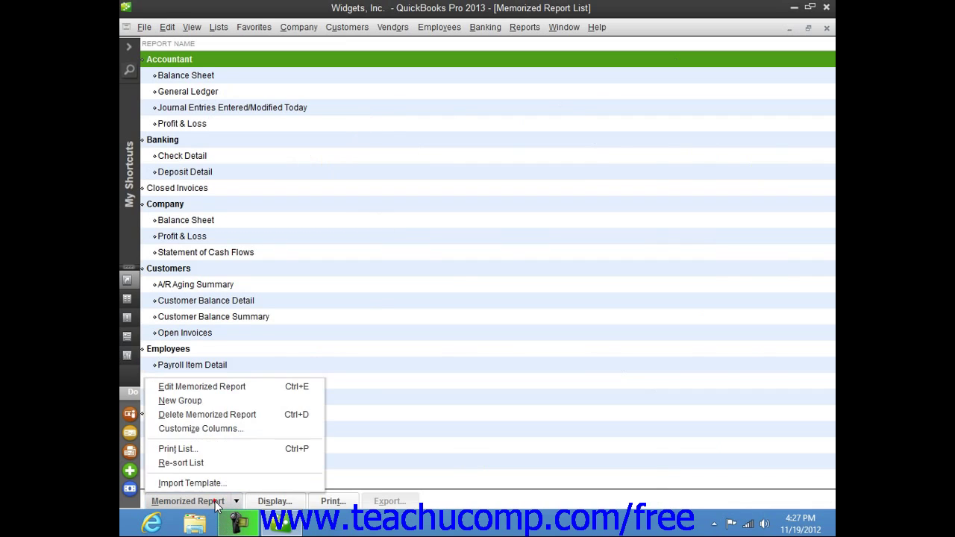
click(210, 405)
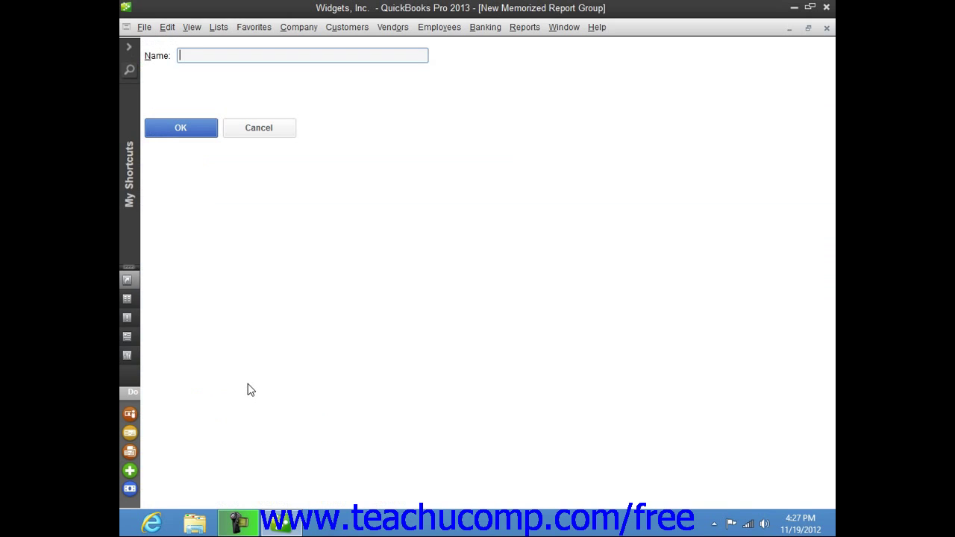
text(Y)
text(ear En)
text(d)
click(191, 140)
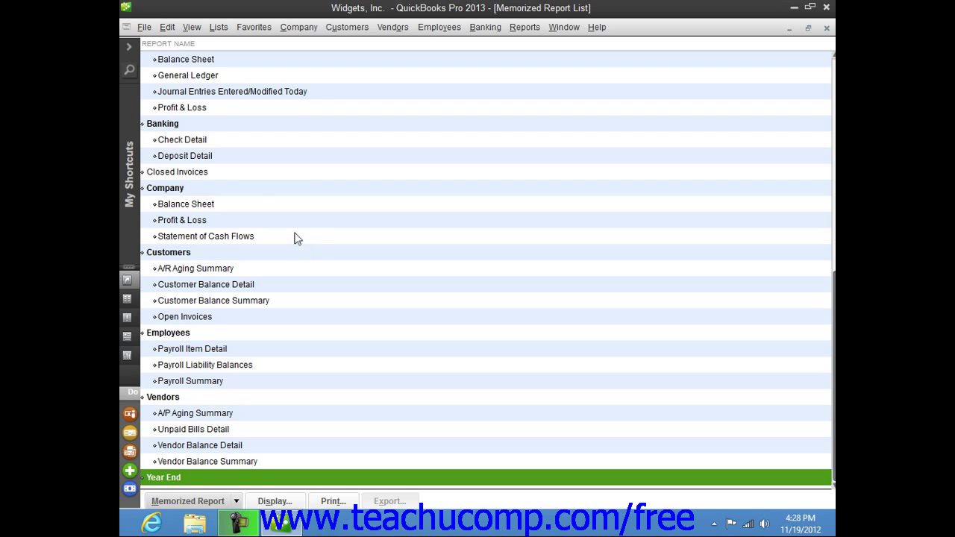
Select the Banking group and open it in Process Multiple Reports.
click(190, 127)
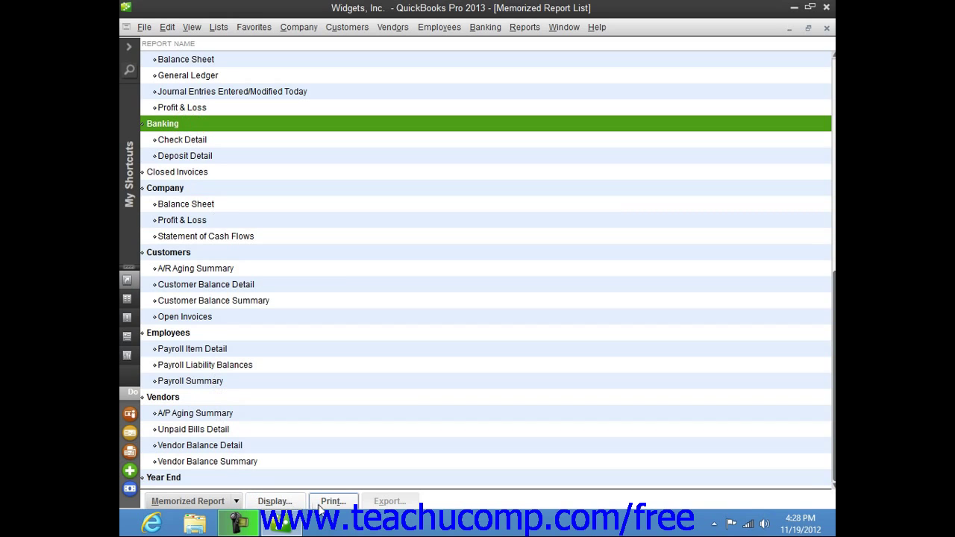
click(274, 504)
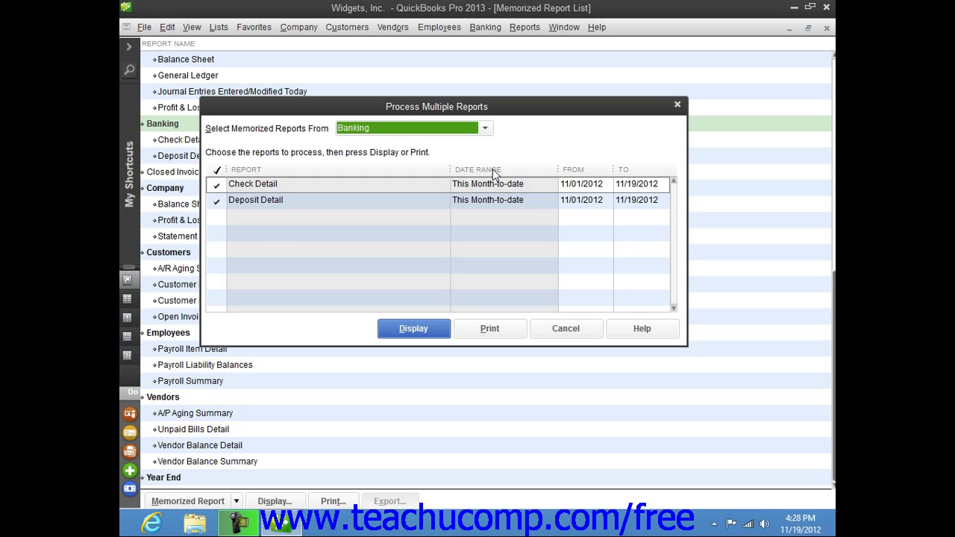
click(485, 129)
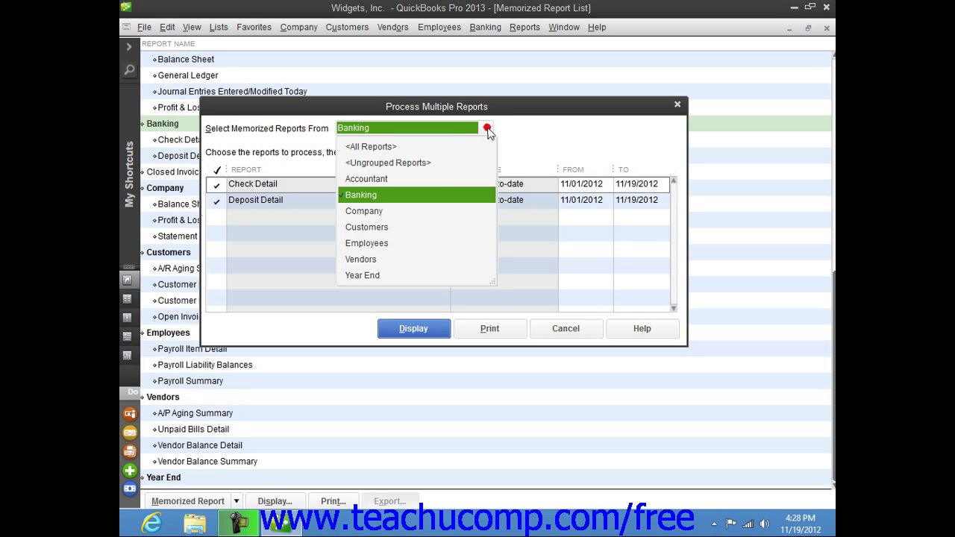
click(418, 163)
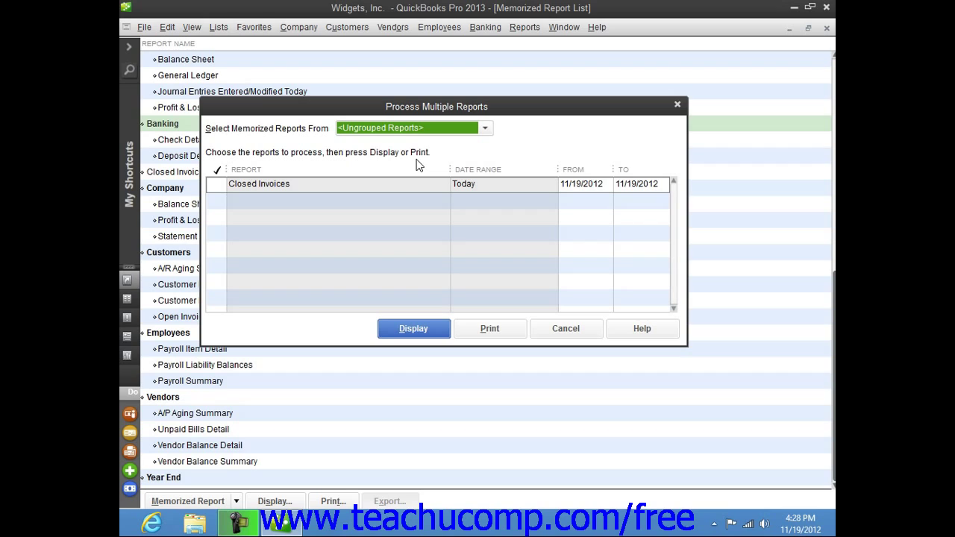
click(486, 128)
click(405, 196)
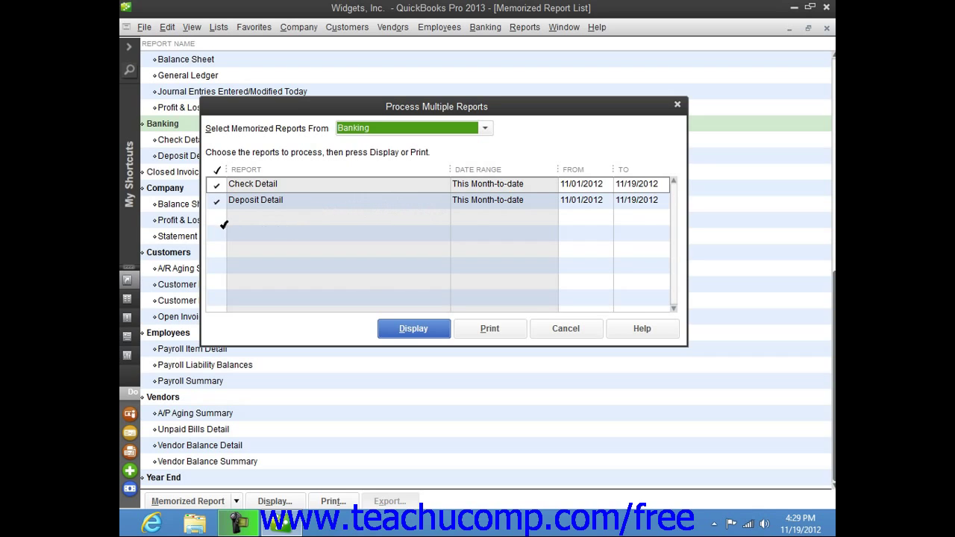
Check Check Detail and display both Banking reports, Check Detail and Deposit Detail.
click(218, 185)
click(217, 186)
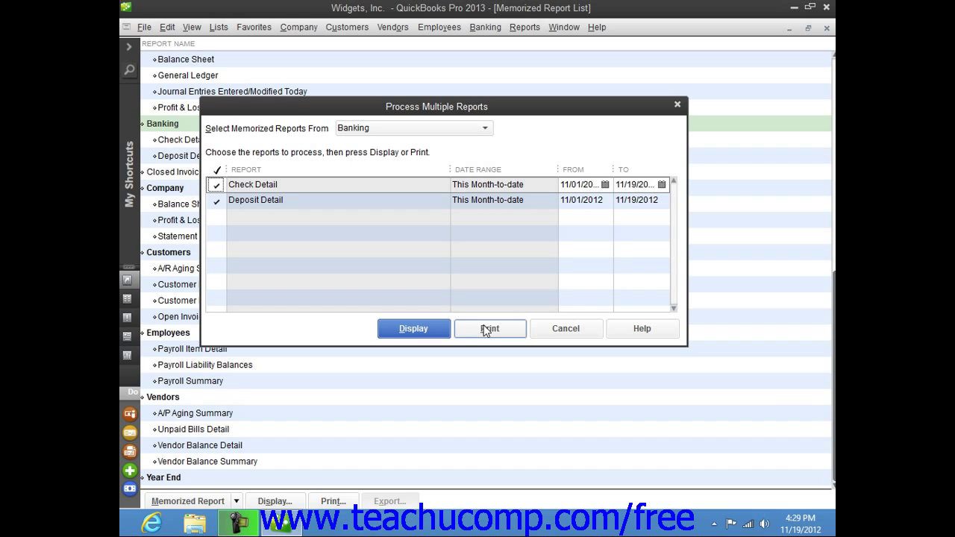
click(441, 331)
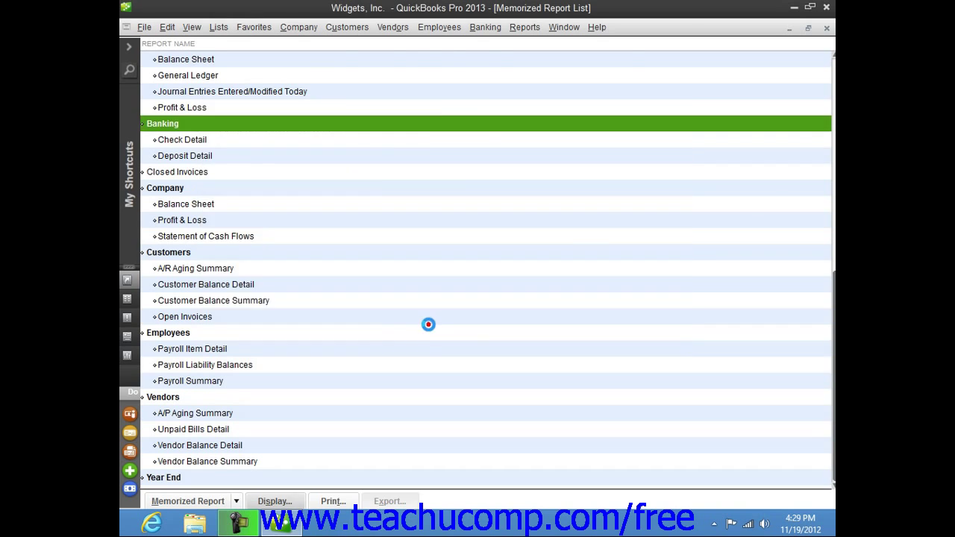